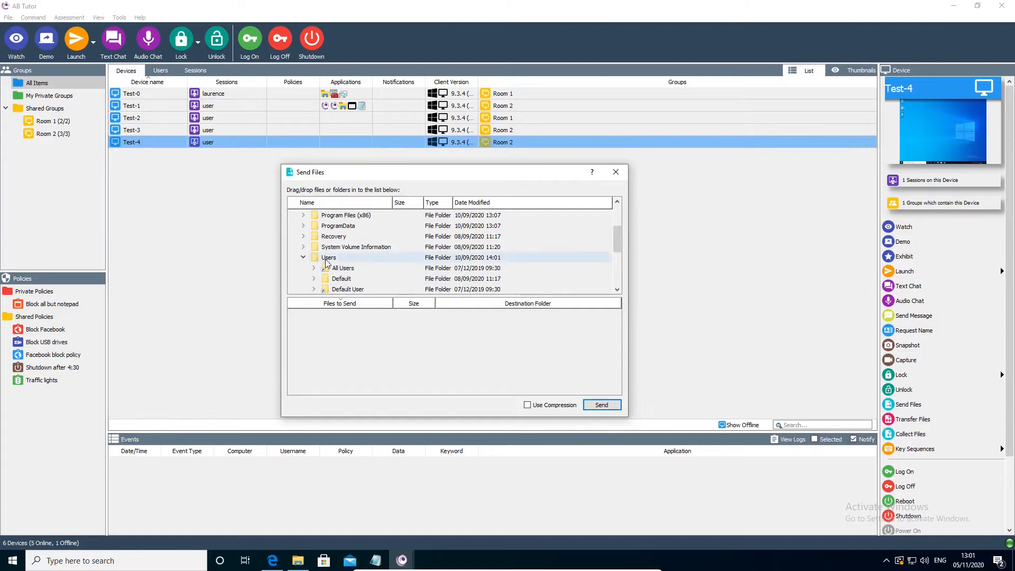
Add exam.doc from the local user's Documents folder to the list of files to send.
click(314, 258)
scroll(339, 261, down, 2)
double_click(348, 270)
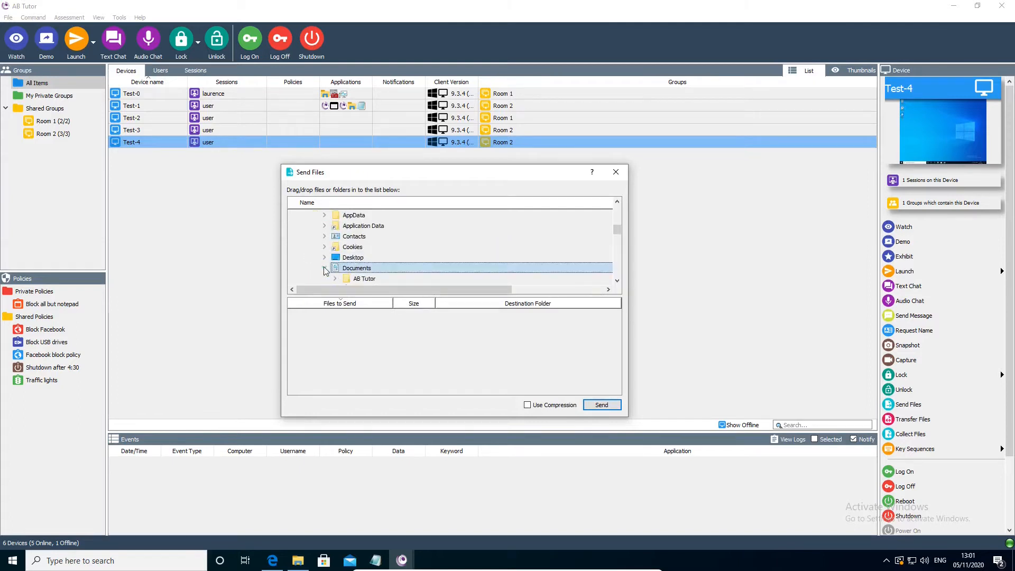
drag(365, 278, 399, 350)
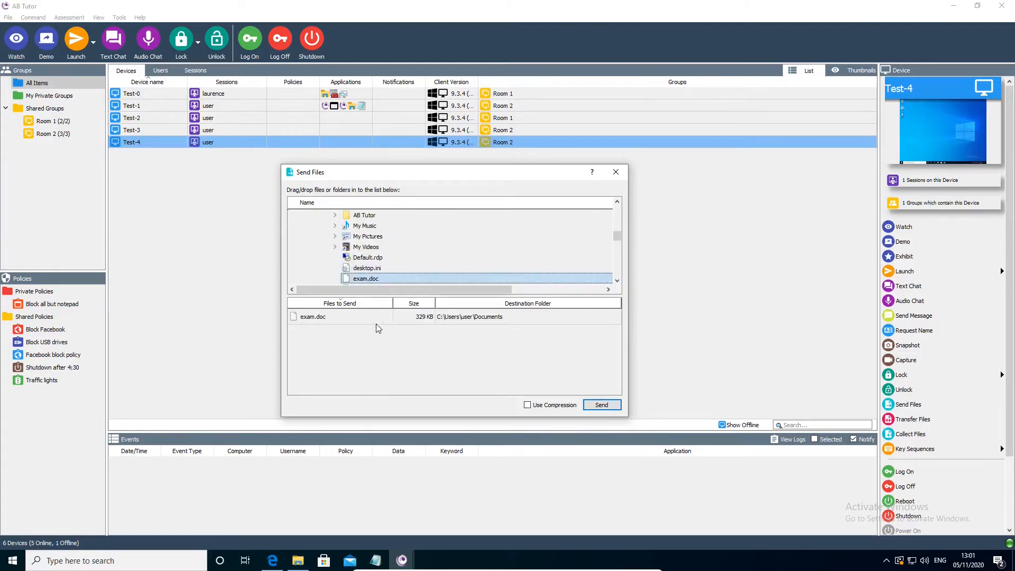
Change the destination folder of exam.doc to %desktop%.
right_click(452, 318)
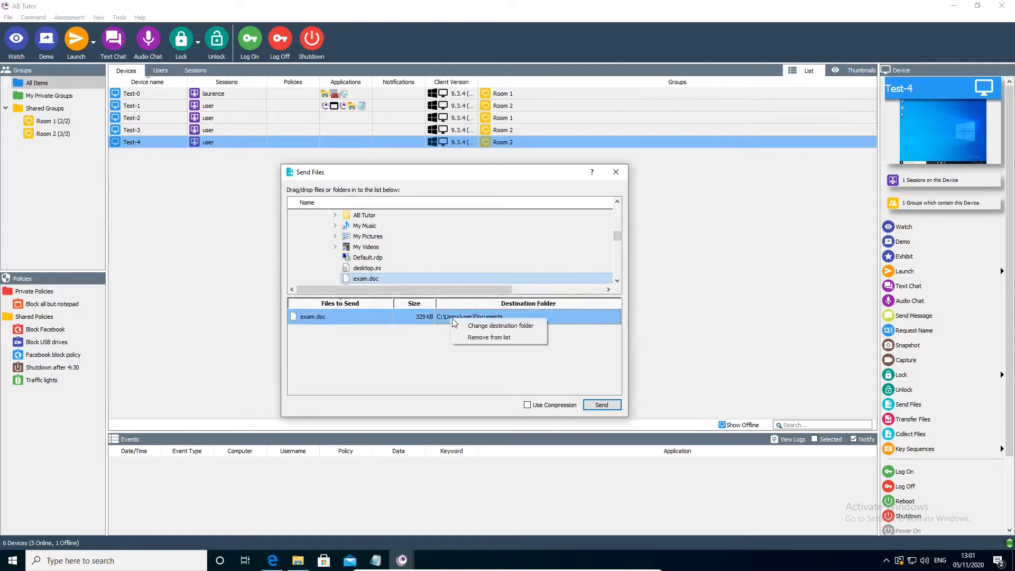
click(471, 326)
key(BackSpace)
key(BackSpace)
key(BackSpace)
key(BackSpace)
key(BackSpace)
key(BackSpace)
key(BackSpace)
key(BackSpace)
key(BackSpace)
key(BackSpace)
key(BackSpace)
key(BackSpace)
key(BackSpace)
key(BackSpace)
key(BackSpace)
key(BackSpace)
key(BackSpace)
key(BackSpace)
key(BackSpace)
key(BackSpace)
text(%desktop%)
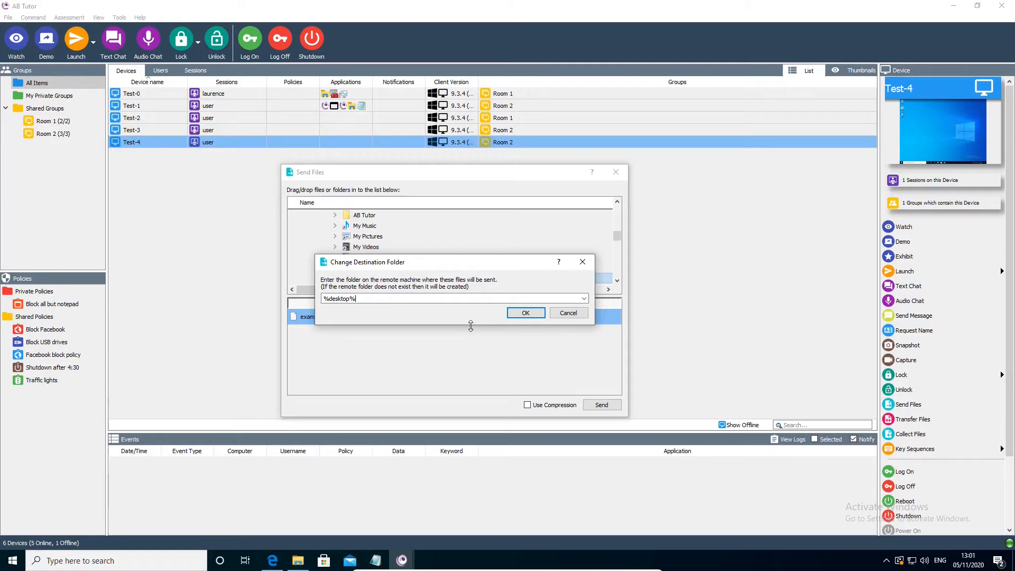
click(523, 314)
Send exam.doc to Test-4 and close the file transfer and Send Files windows.
click(596, 404)
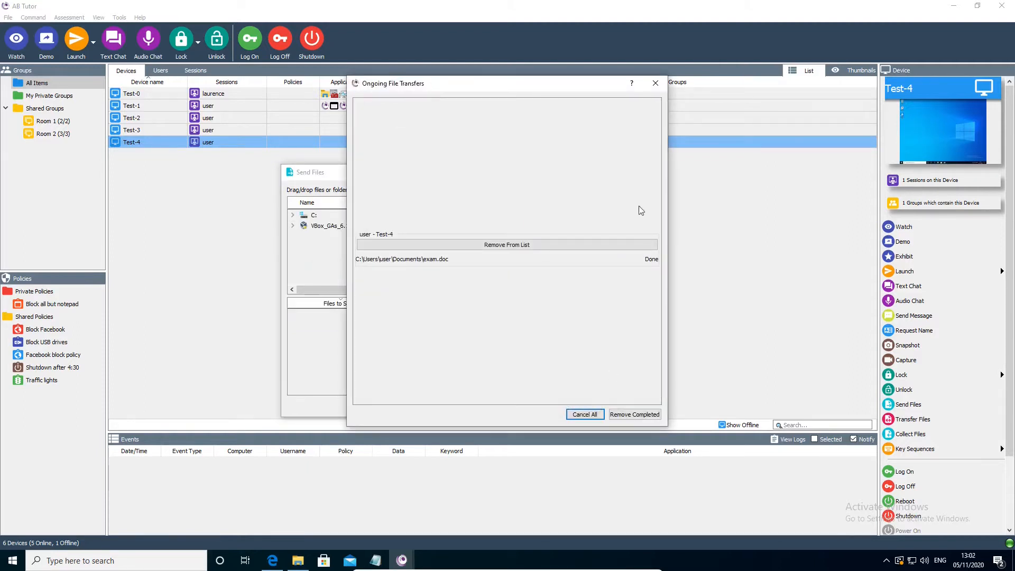
click(656, 83)
click(618, 174)
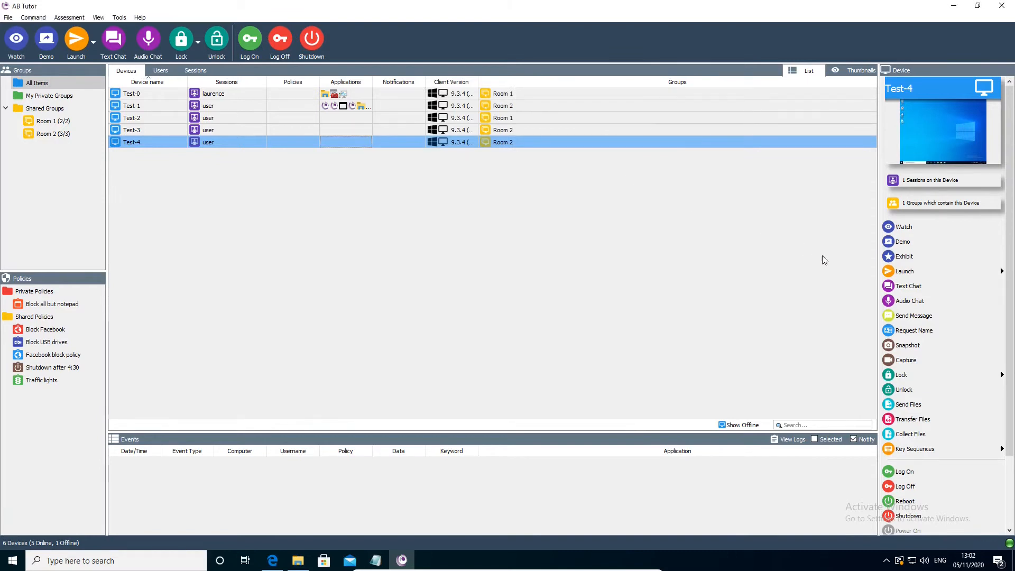
Launch %desktop%\exam.doc on the Test-4 device.
click(911, 273)
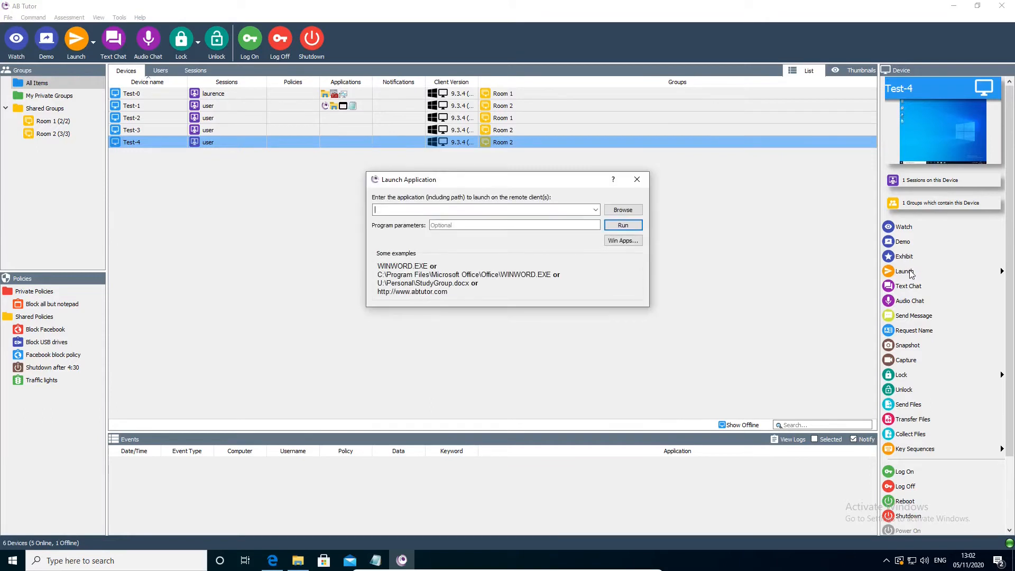
text(%desktop%\exam.doc)
click(624, 227)
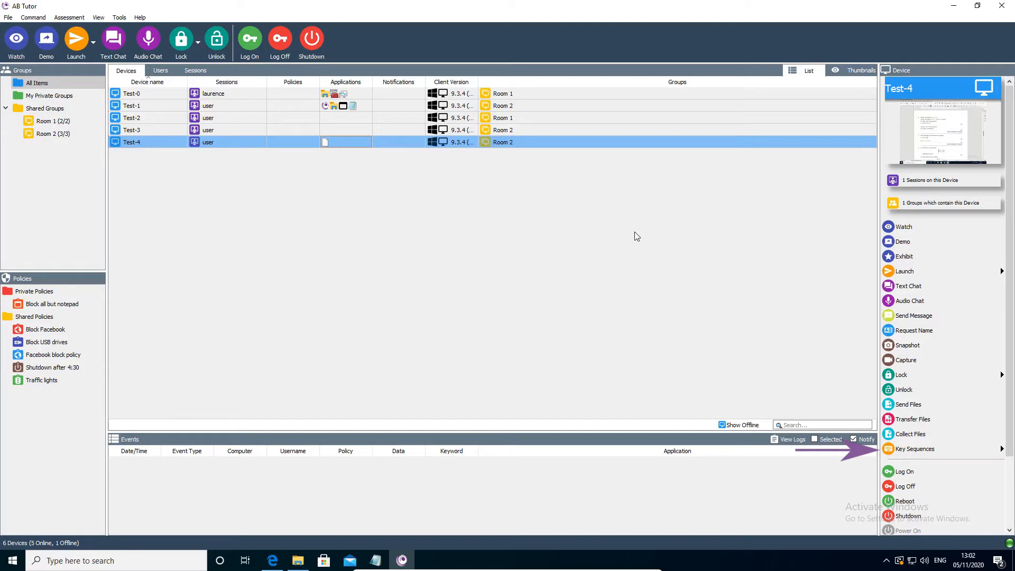
Open the Key Sequence Manager and capture <Ctrl+S> as the key sequence to send.
click(1002, 449)
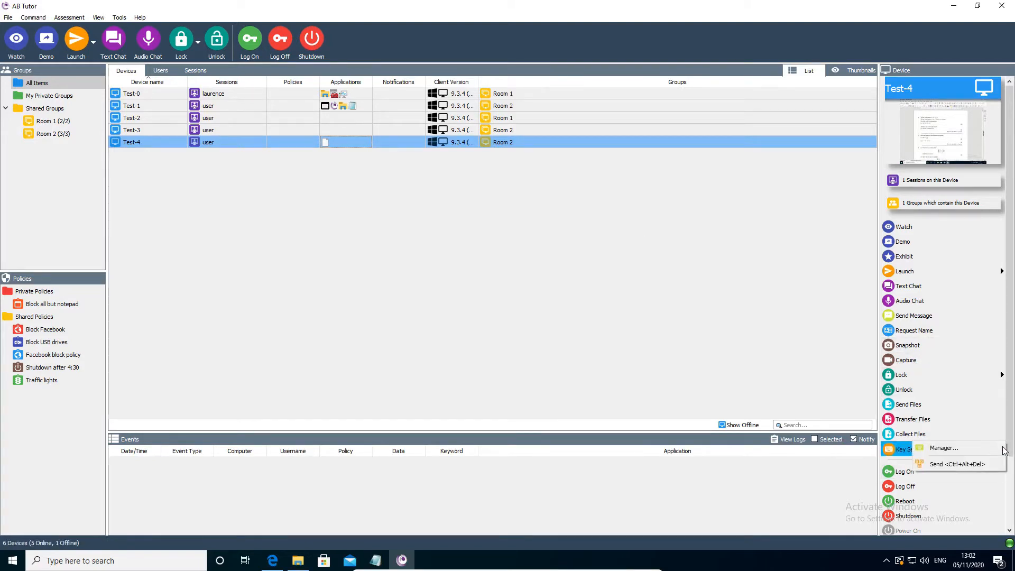
click(1002, 448)
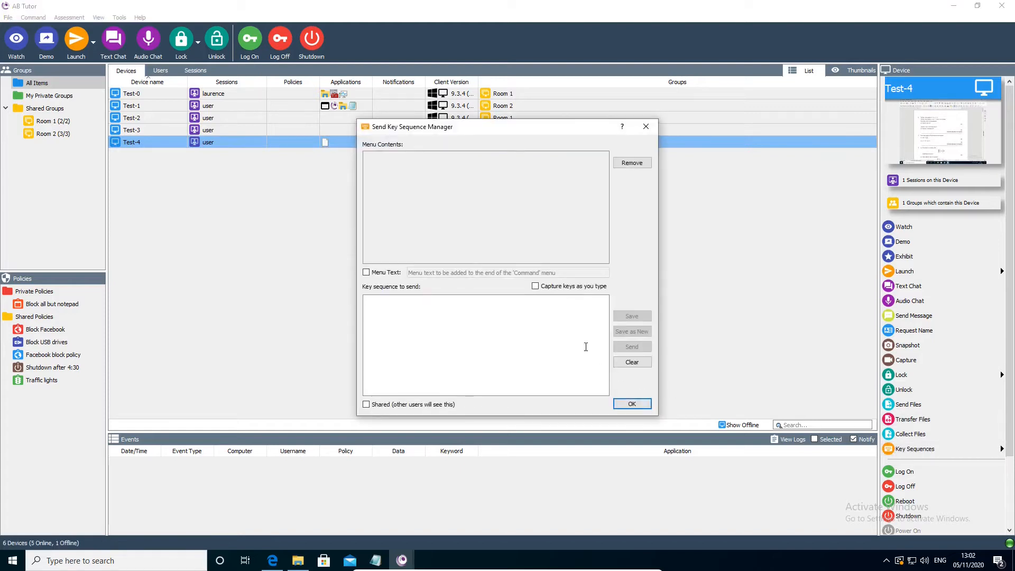
click(549, 291)
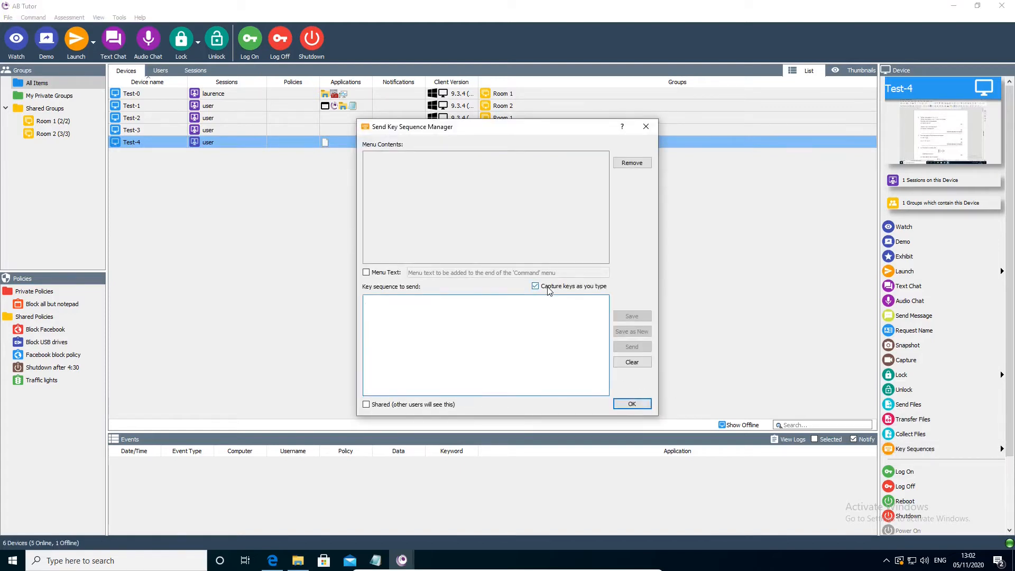
key(ctrl+s)
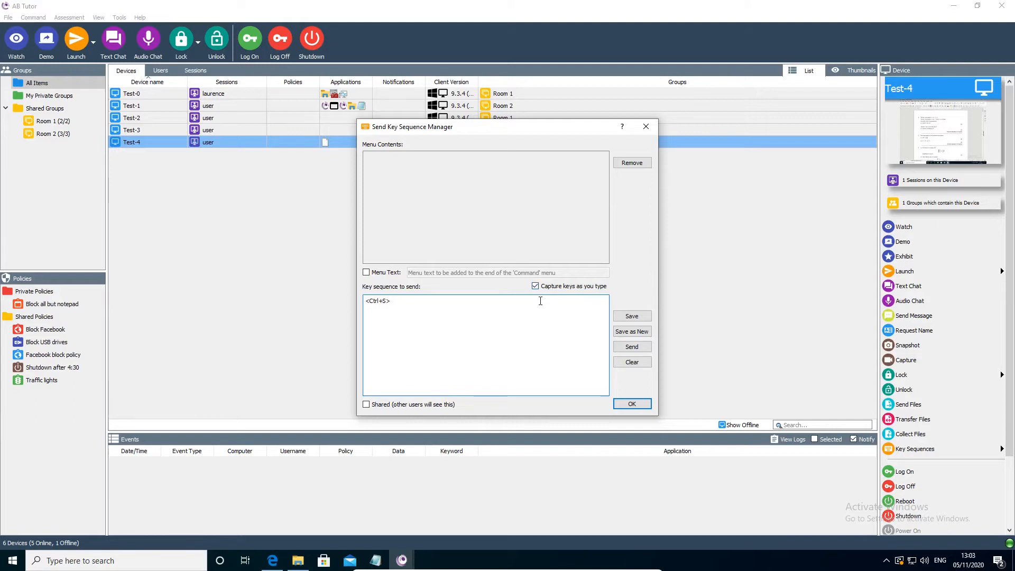
Turn off key capture, trim the sequence to just <Ctrl+S>, and save it.
key(BackSpace)
click(535, 286)
key(BackSpace)
key(BackSpace)
key(BackSpace)
key(BackSpace)
key(BackSpace)
key(BackSpace)
key(BackSpace)
key(BackSpace)
key(BackSpace)
key(BackSpace)
key(BackSpace)
key(BackSpace)
click(620, 316)
click(631, 405)
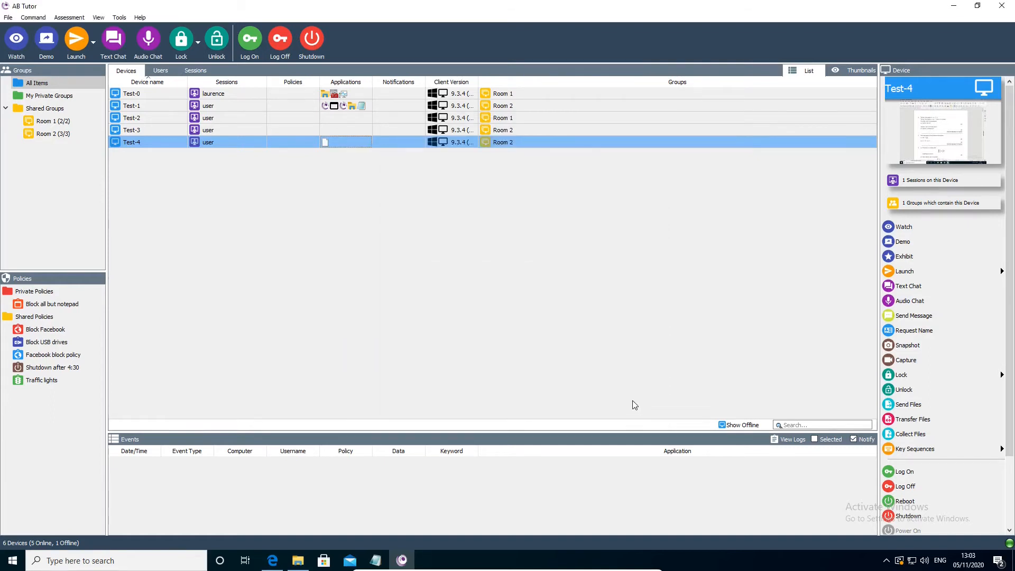
Send the saved <Ctrl+S> key sequence to Test-4.
click(1003, 449)
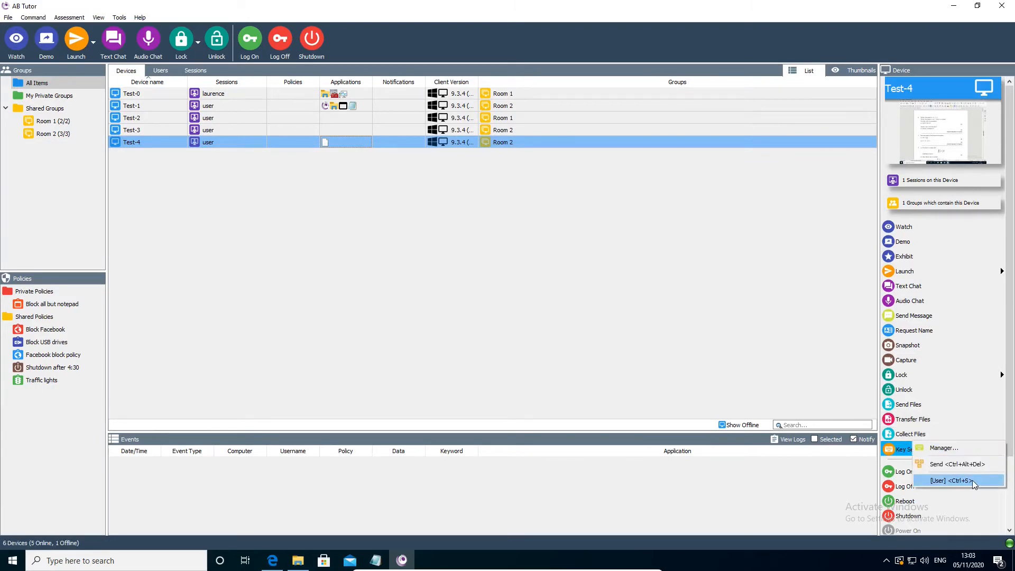
click(972, 480)
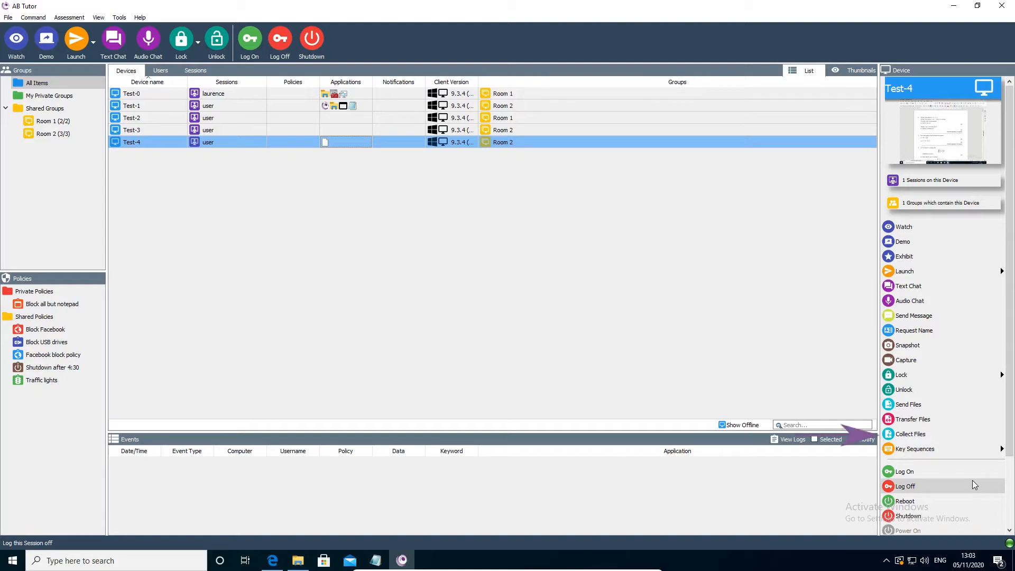
Collect exam.doc from the %desktop% folder of all listed devices after getting the file listing.
key(ctrl+a)
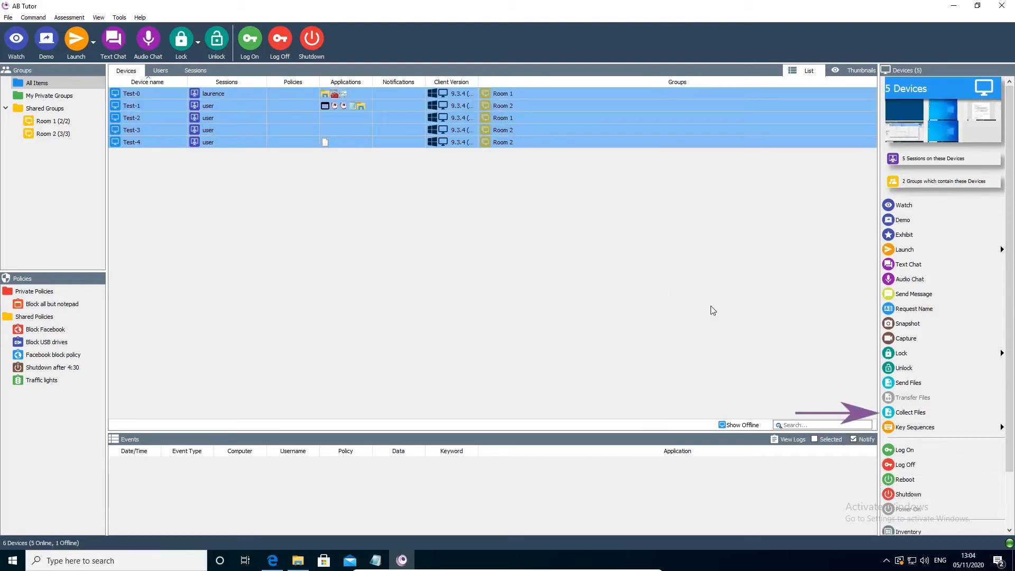
click(924, 416)
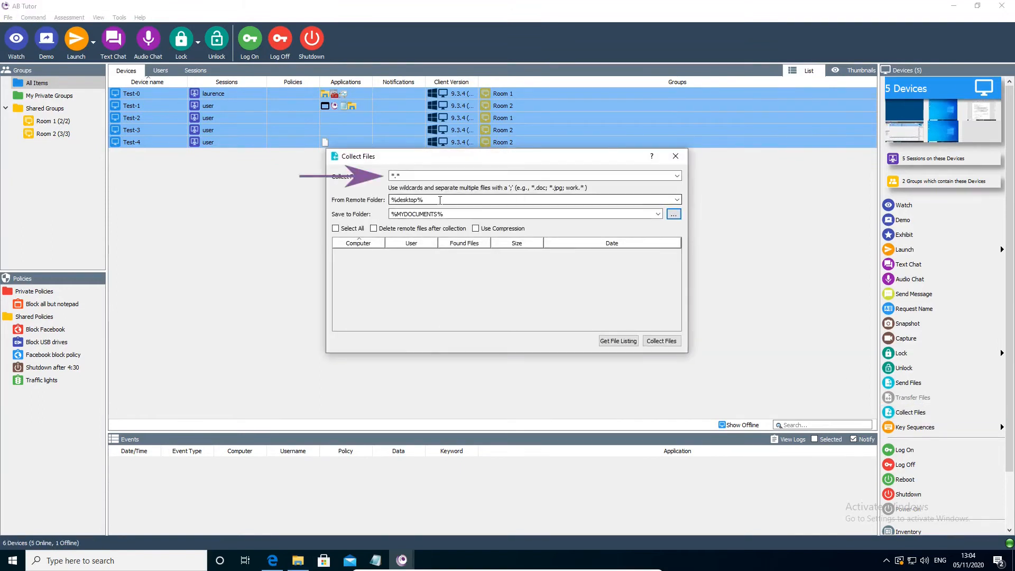
drag(436, 177, 341, 179)
text(exam.doc)
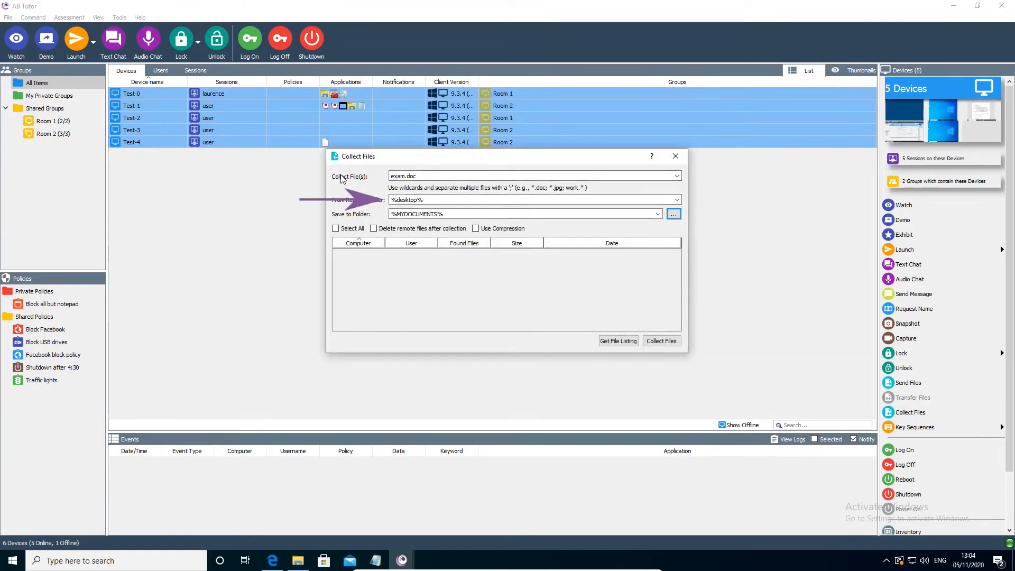
click(617, 342)
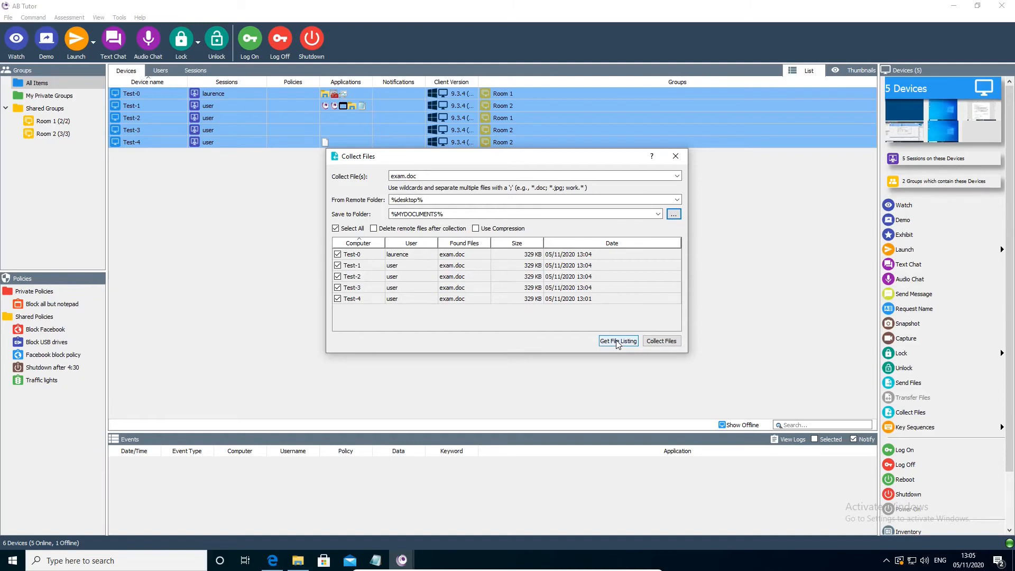
click(664, 343)
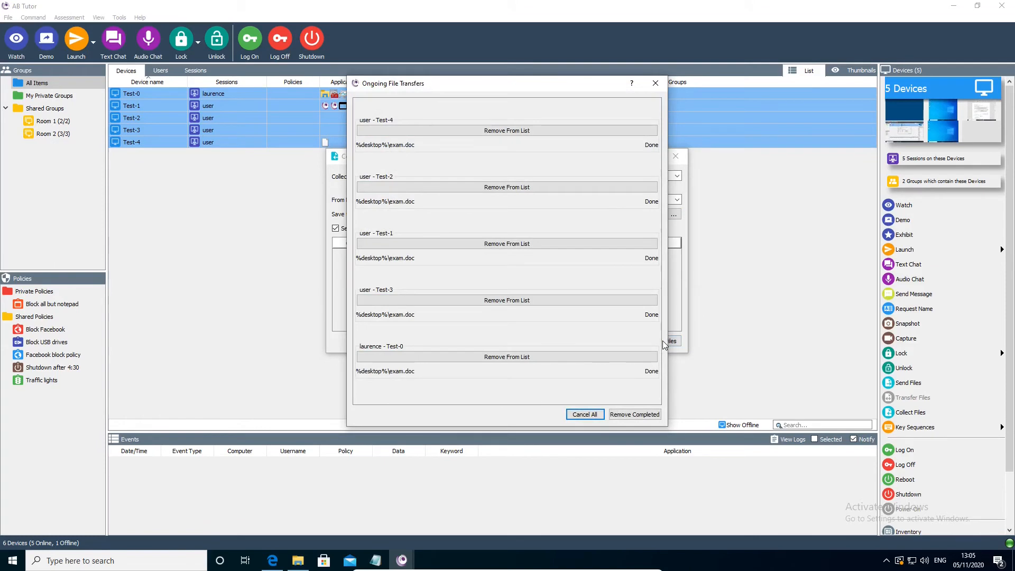
Check the collected exam files in the Documents folder in File Explorer, then return to AB Tutor.
click(297, 563)
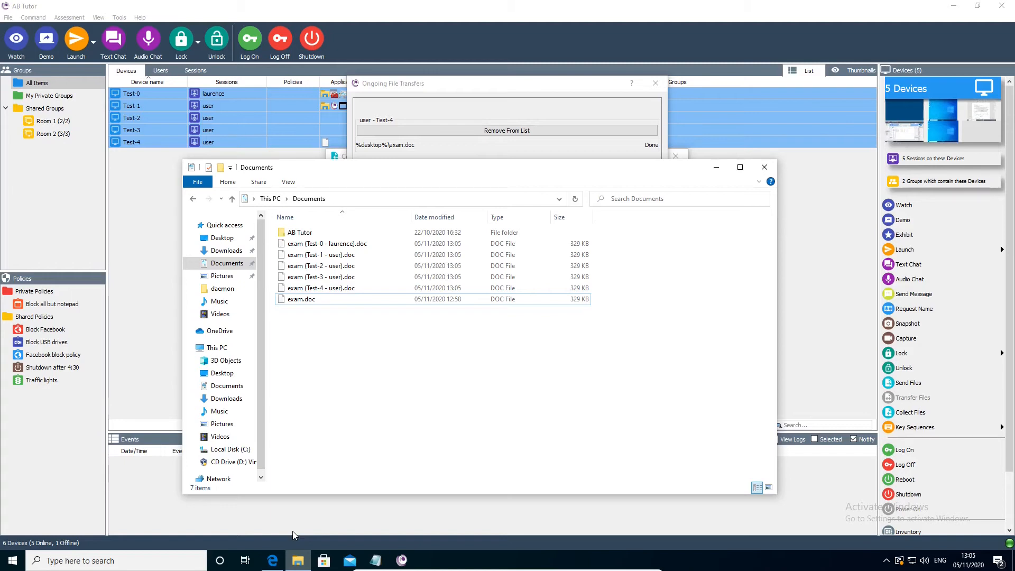
click(199, 13)
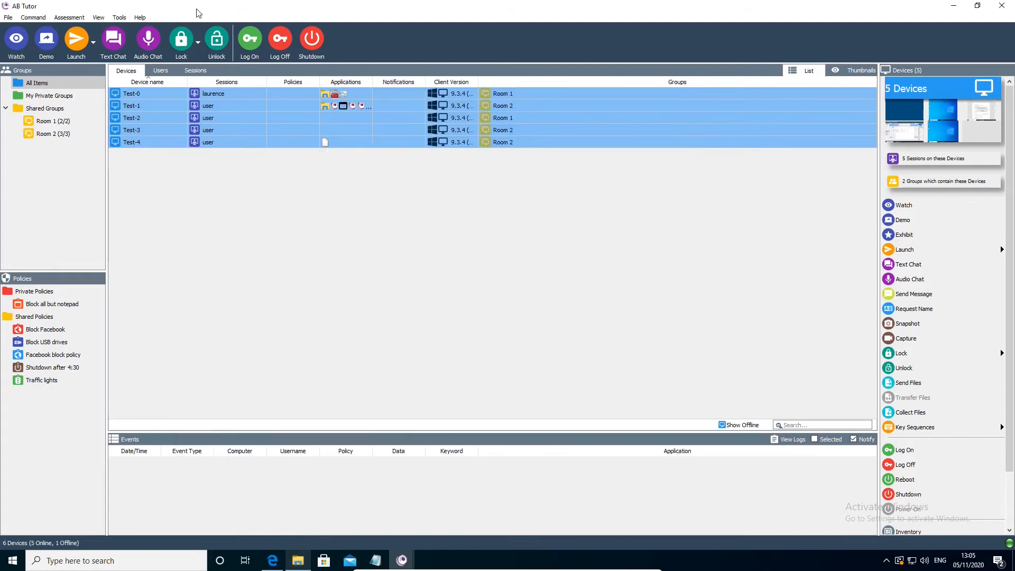
Start a new private policy with the Block Applications effect enabled.
right_click(52, 294)
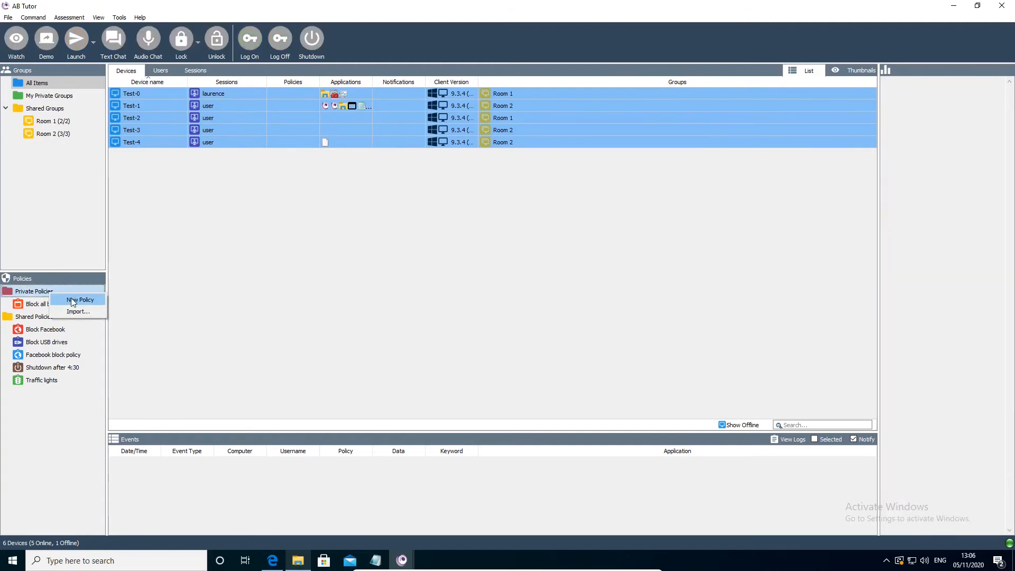
click(73, 301)
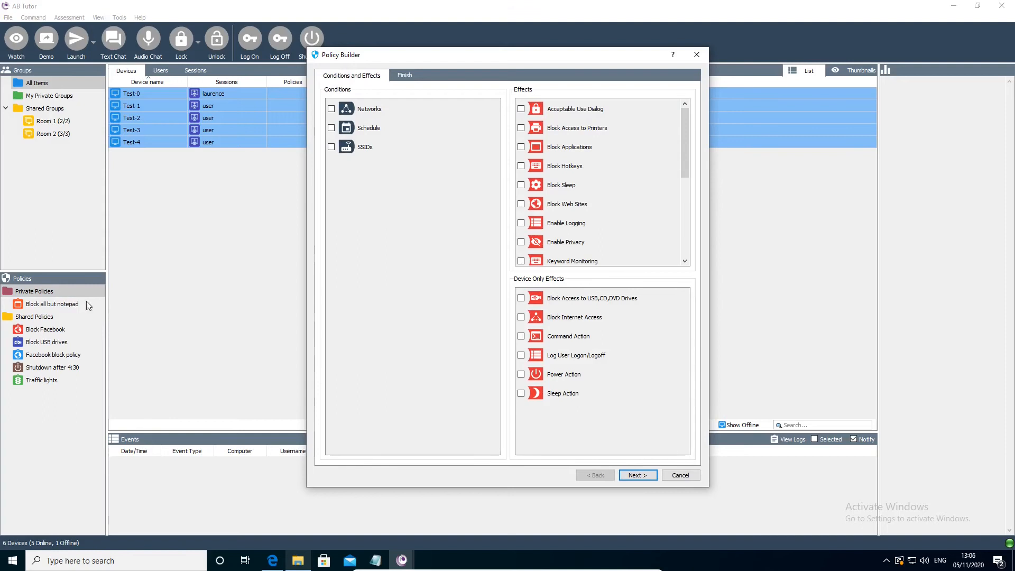
click(521, 147)
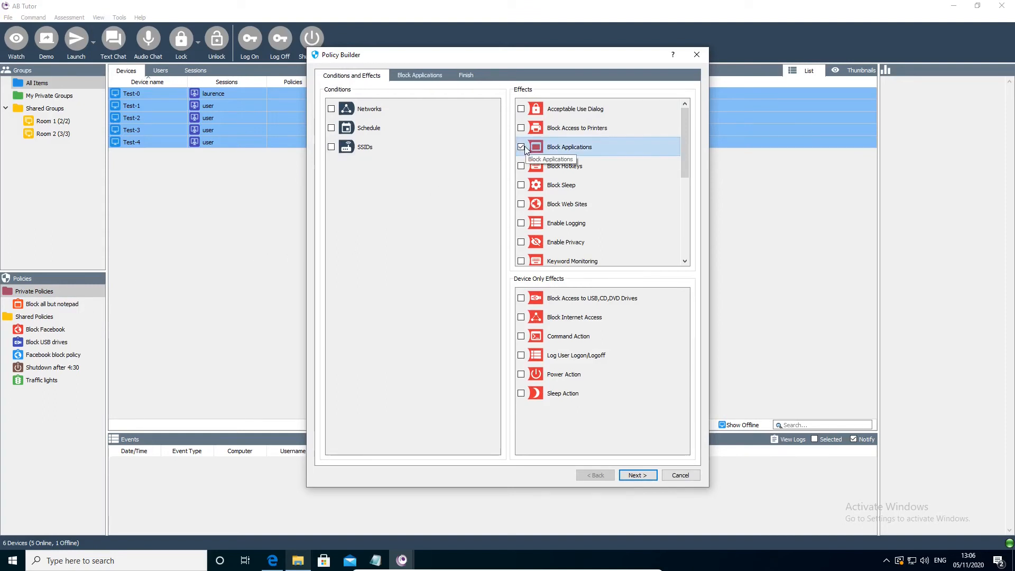
Set the policy to block all applications except winword.exe.
click(432, 78)
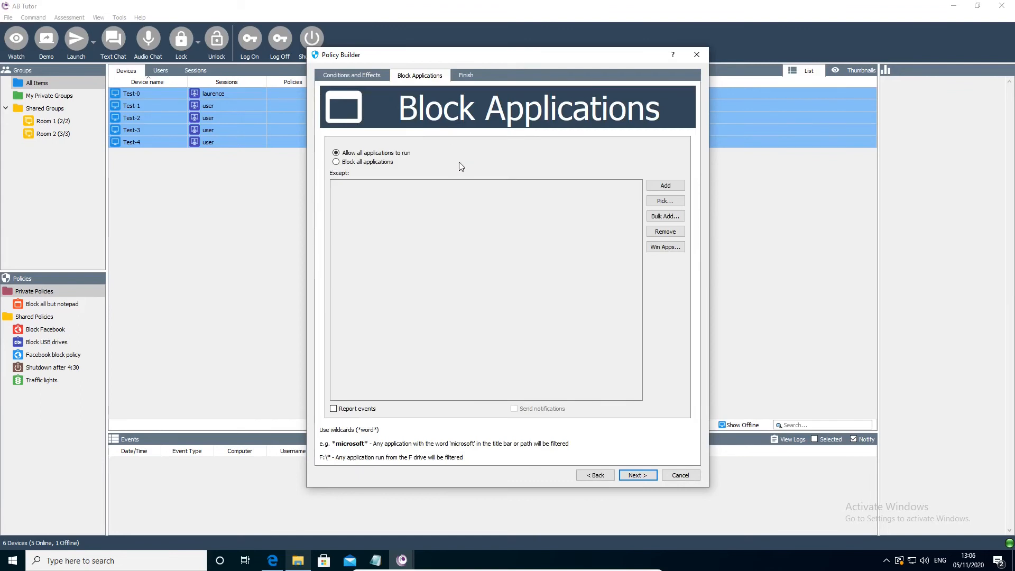
click(384, 162)
click(665, 185)
text(winword.exe)
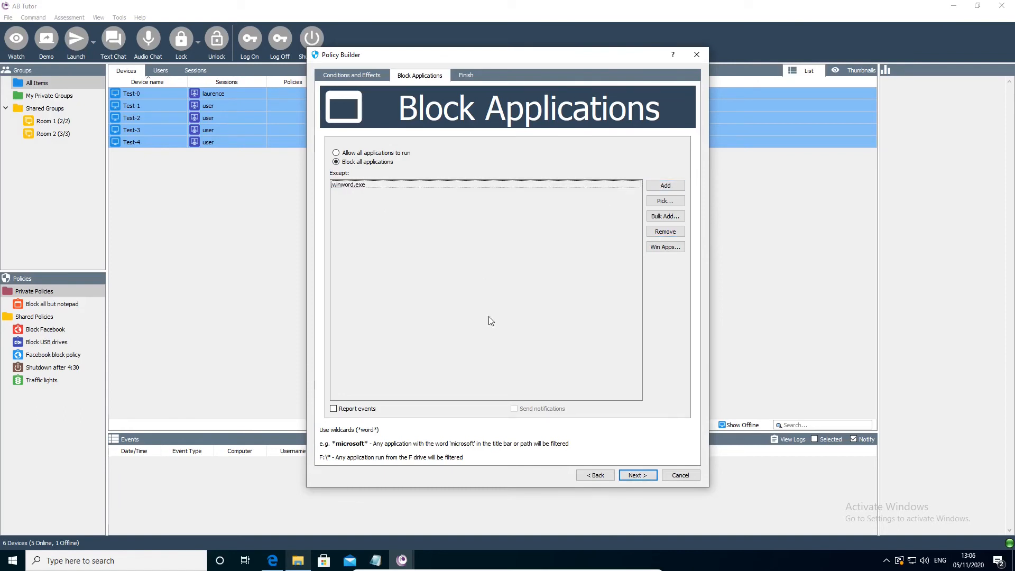
Name the policy "Only allow Word", set its icon color to Red, and finish creating it.
click(468, 76)
key(ctrl+a)
text(Only allow Word)
click(450, 155)
scroll(462, 212, up, 3)
click(457, 264)
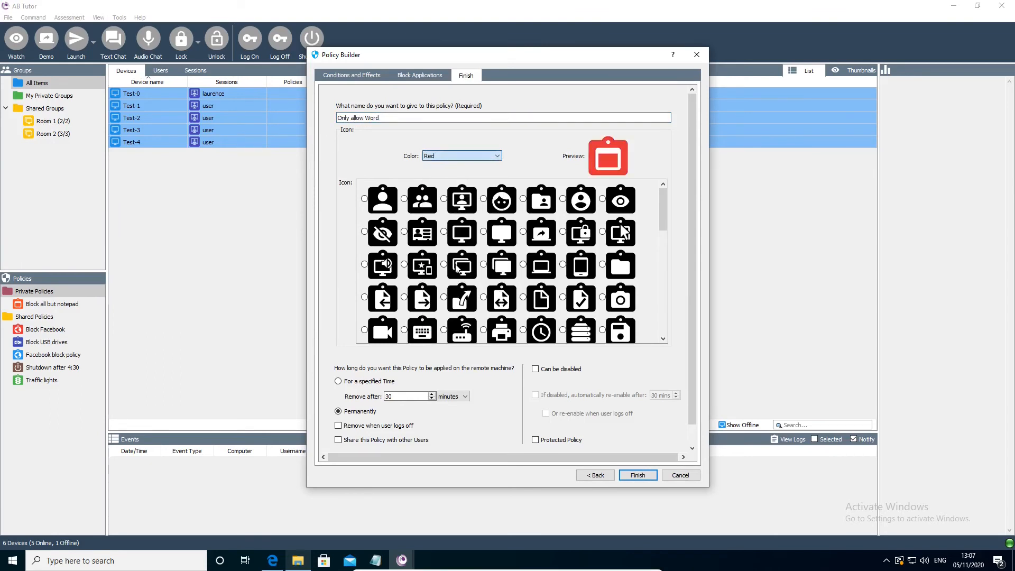
click(637, 475)
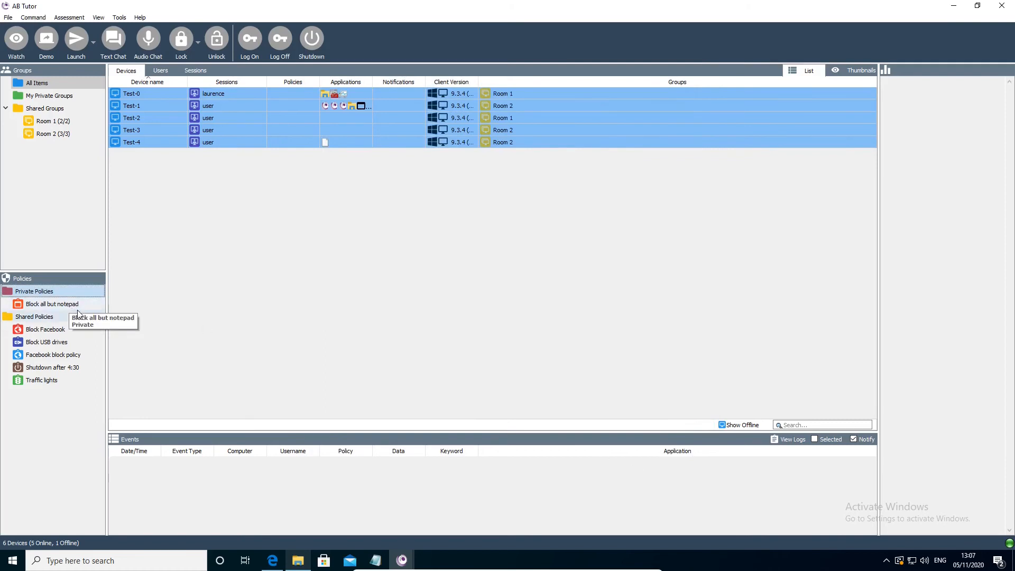
Apply the "Only allow Word" policy to Test-2, Test-3 and Test-4, leaving out Test-0 and Test-1.
ctrl+click(157, 93)
ctrl+click(153, 105)
drag(42, 318, 193, 132)
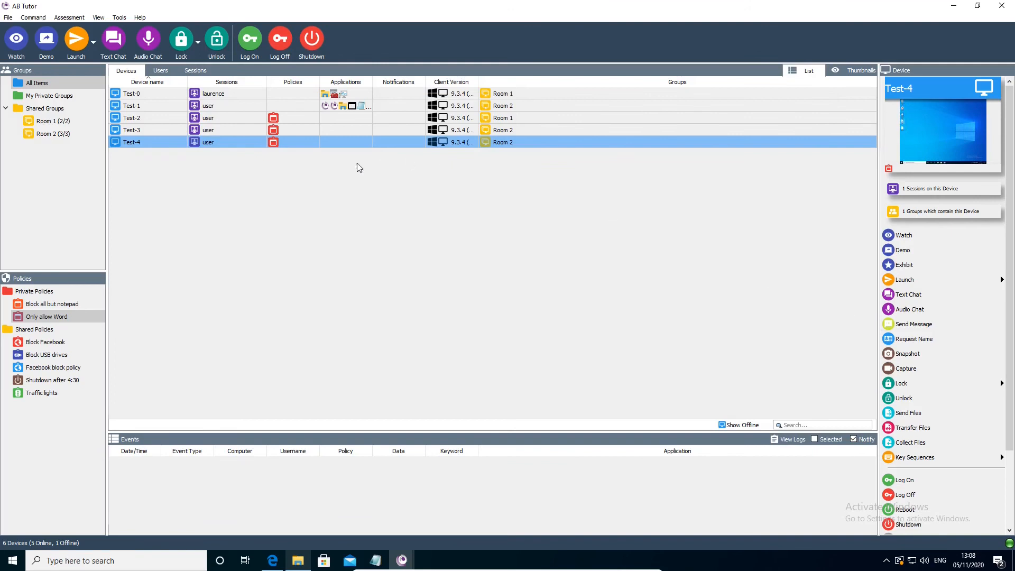
Remove the "Only allow Word" policy from Test-2, Test-3 and Test-4.
click(283, 118)
shift+click(272, 143)
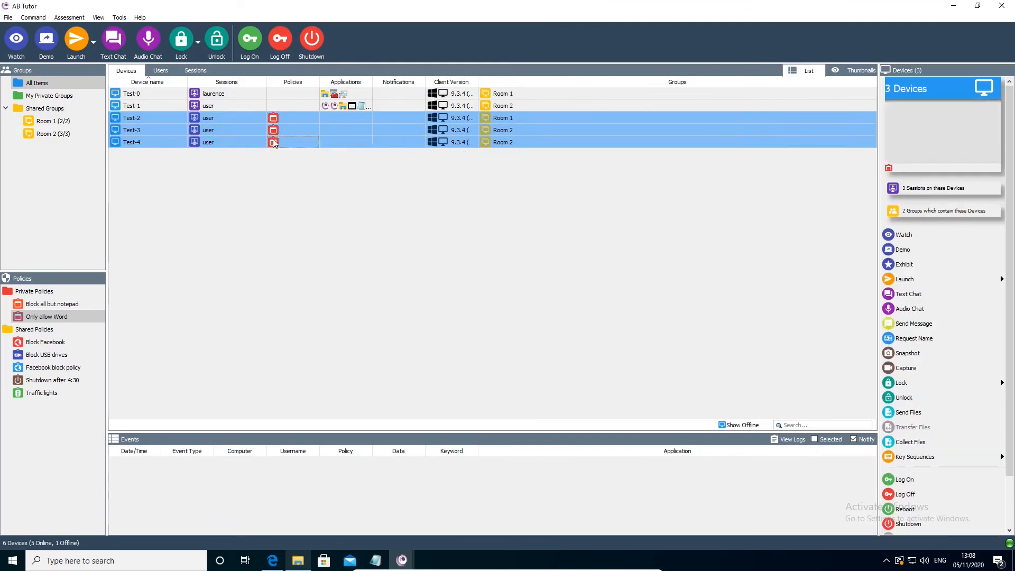
right_click(273, 130)
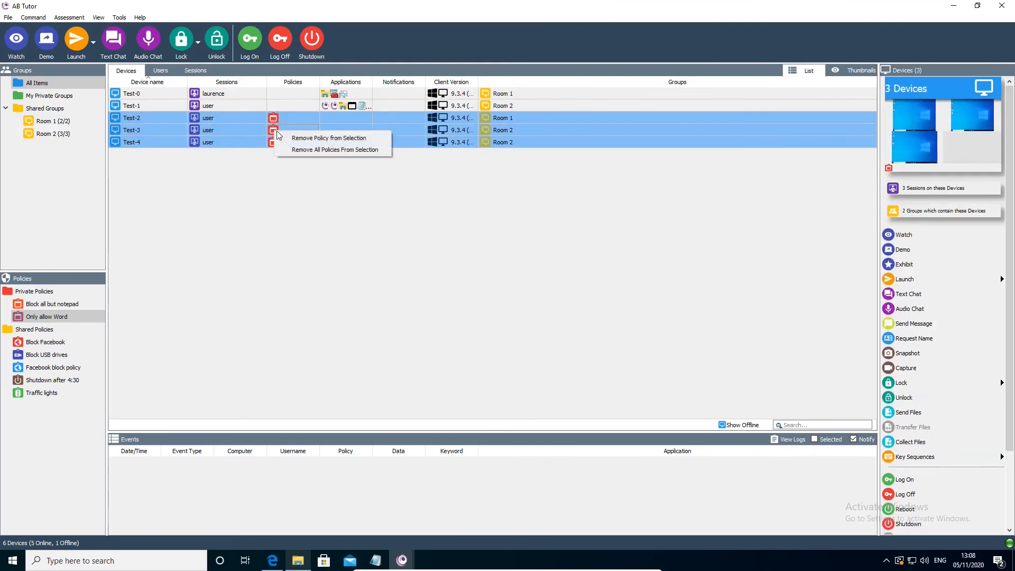
click(290, 136)
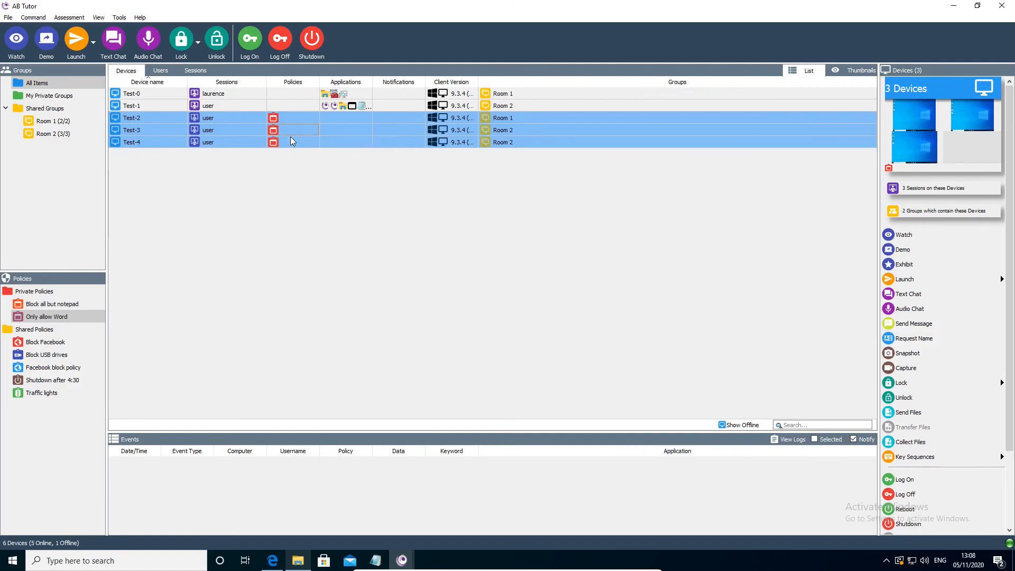